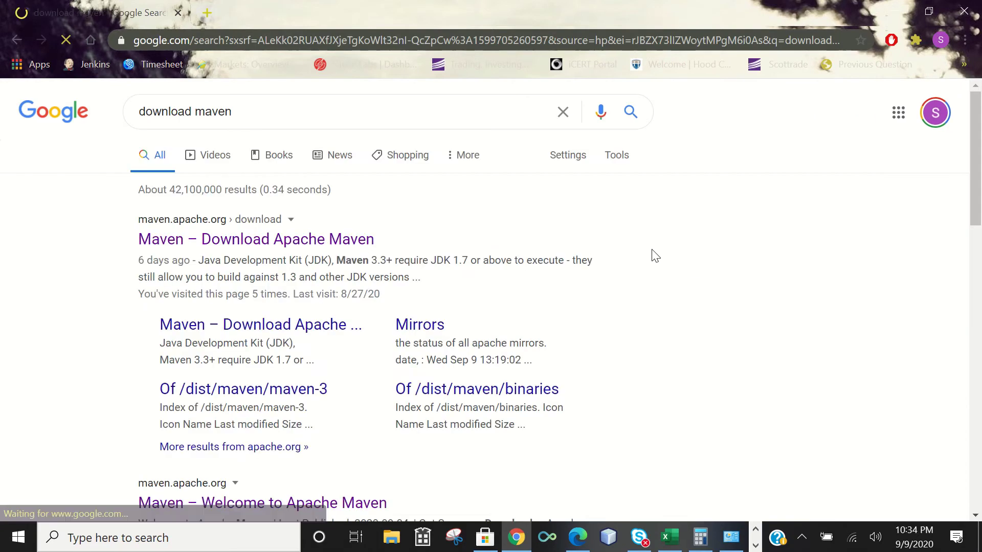
- Open the Download Apache Maven page from the search results and download the binary zip archive apache-maven-3.6.3-bin.zip
left_click(305, 240)
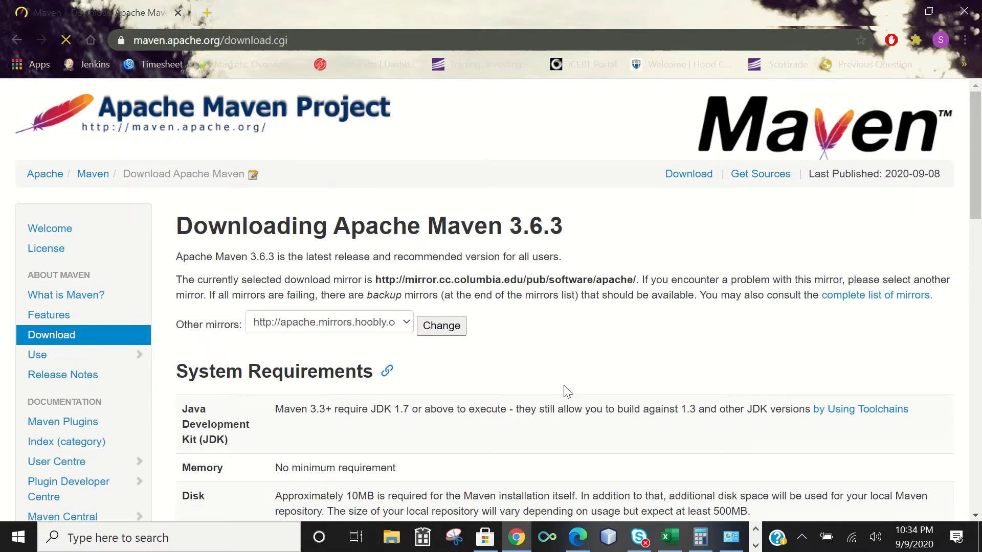
scroll(566, 390, "down", 7)
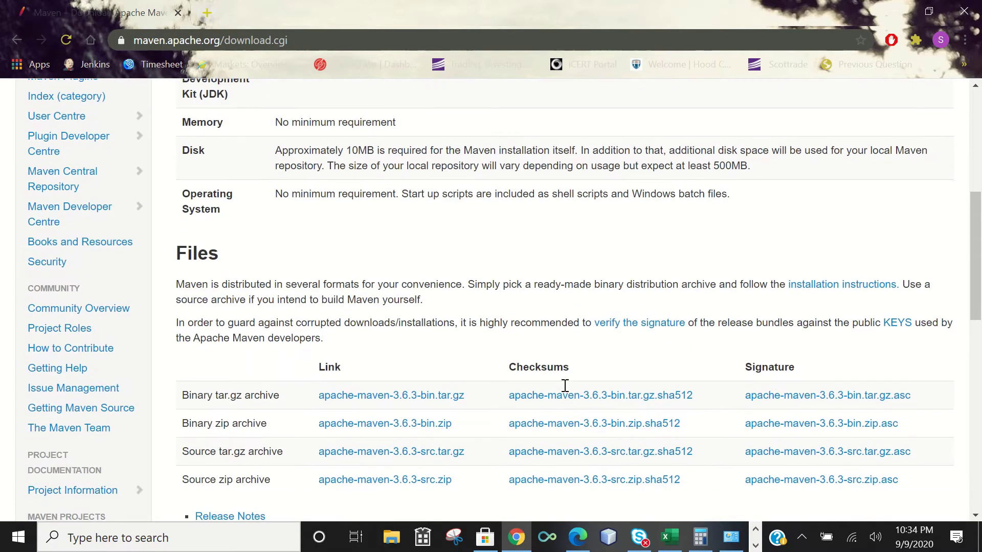
scroll(565, 385, "down", 2)
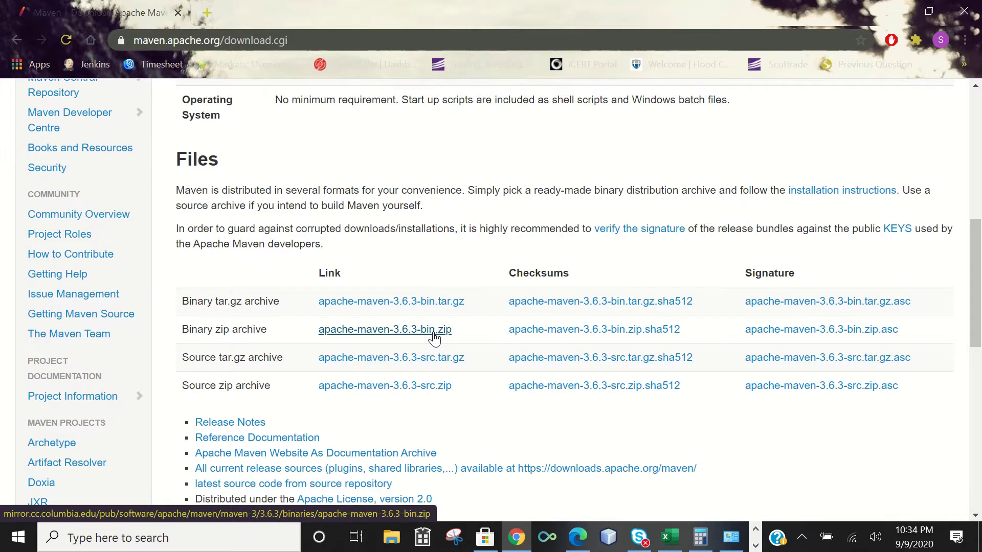
left_click(434, 335)
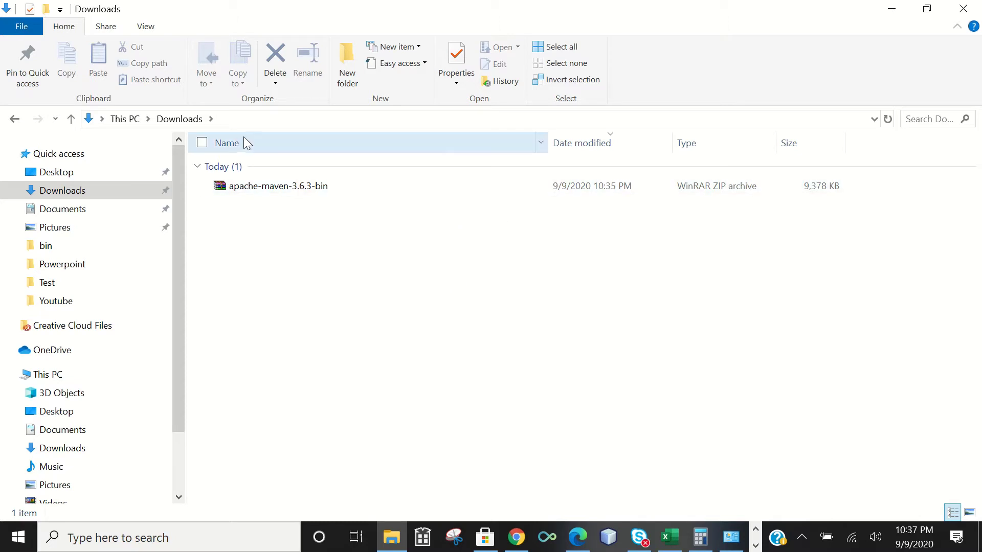
- In File Explorer, extract the apache-maven-3.6.3-bin archive directly into Downloads and copy everything inside the extracted apache-maven-3.6.3 folder
right_click(270, 193)
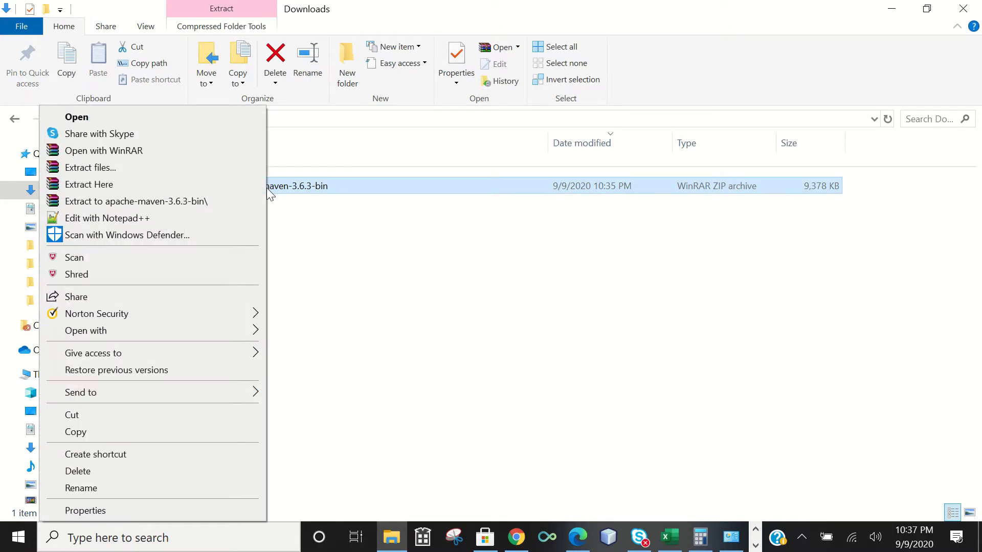
left_click(219, 184)
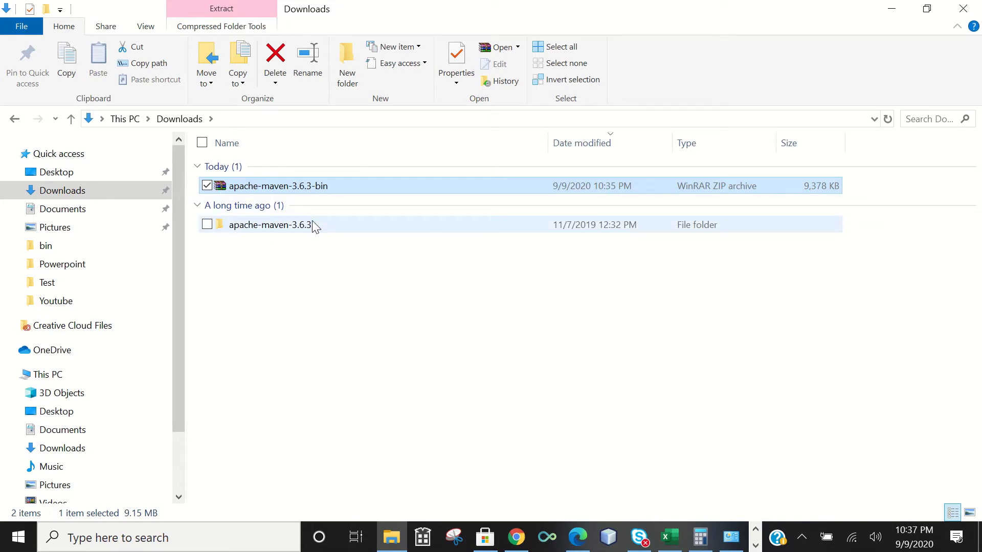
mouse_move(314, 227)
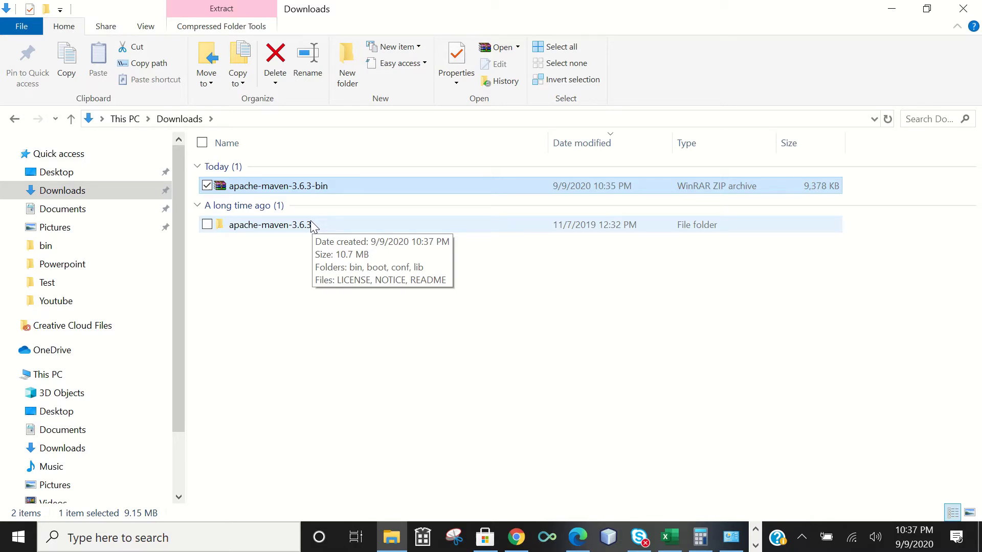
double_click(314, 227)
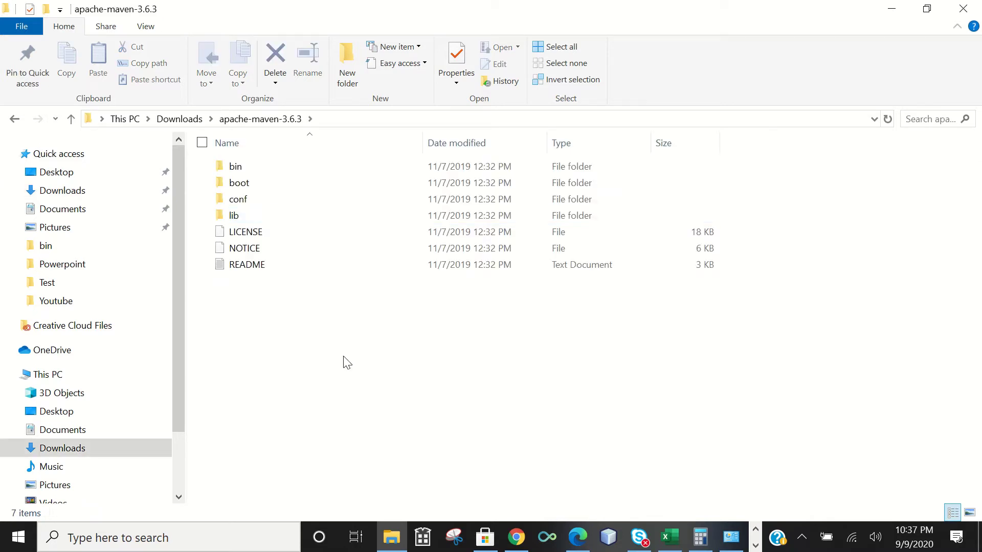
key("ctrl+a")
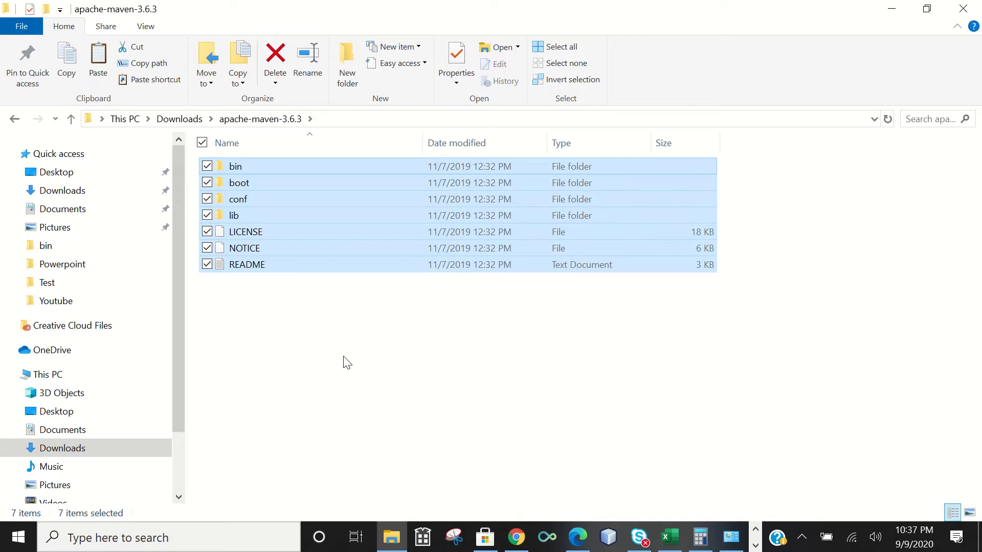
key("super+r")
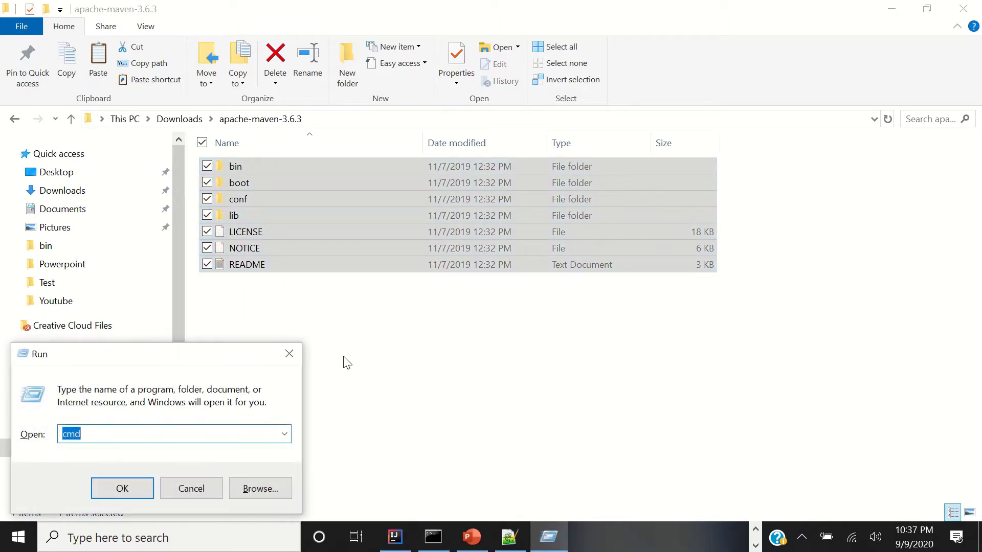
left_click(295, 360)
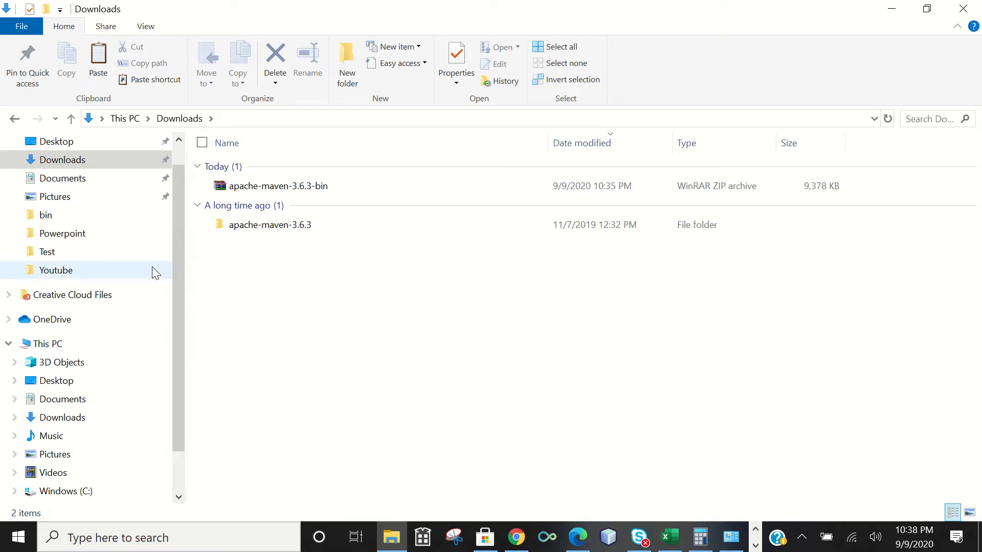
- Create a folder named maven in C:\Program Files, granting the required administrator permission
left_click(129, 342)
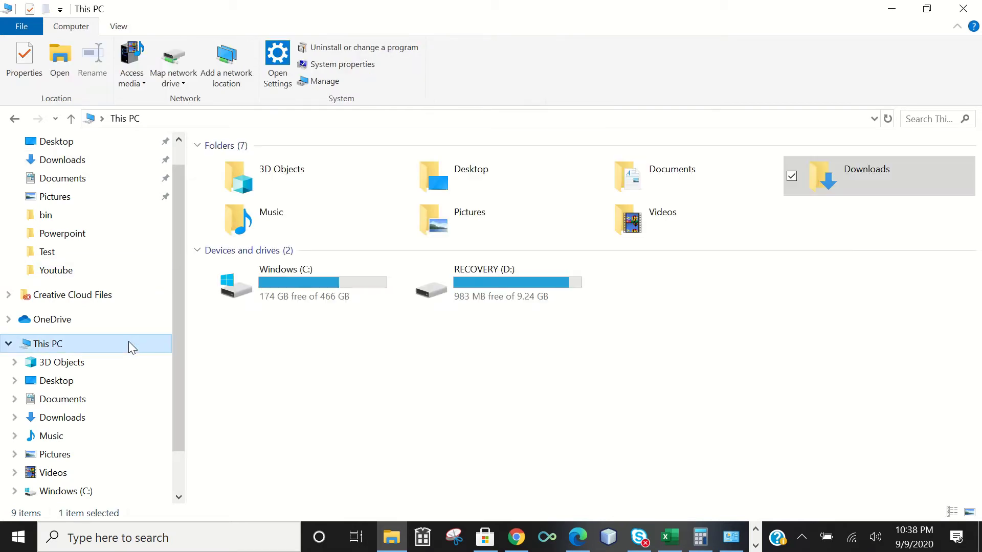
left_click(356, 274)
double_click(355, 273)
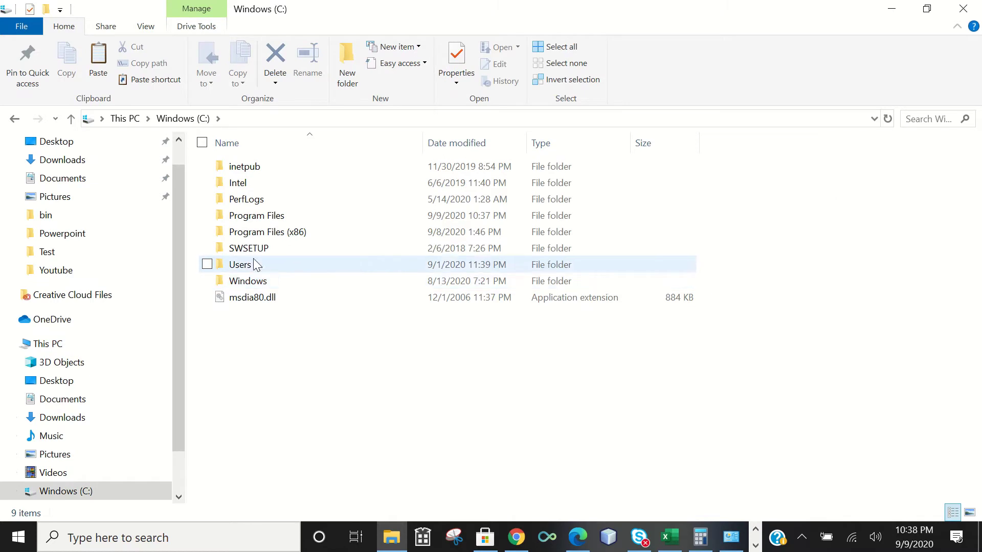
double_click(274, 219)
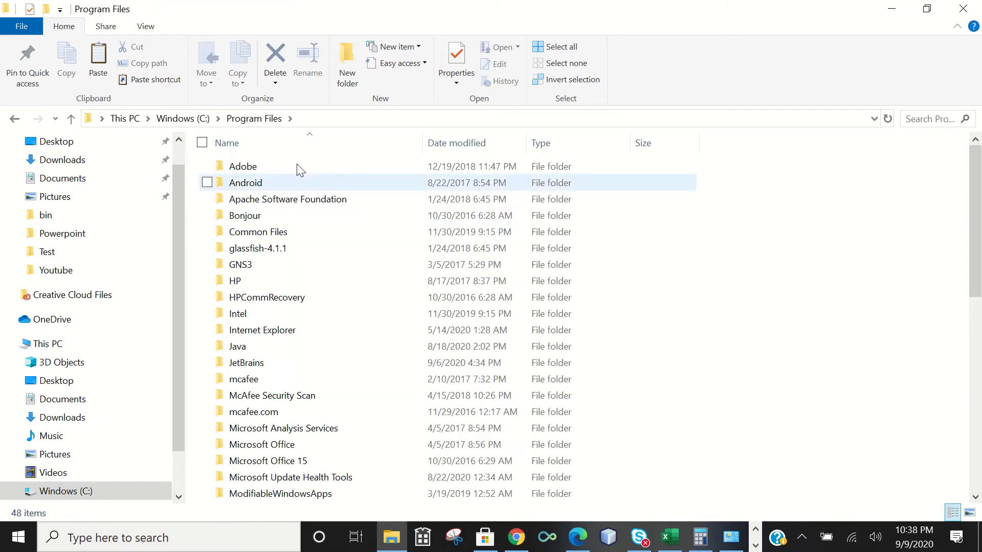
left_click(341, 75)
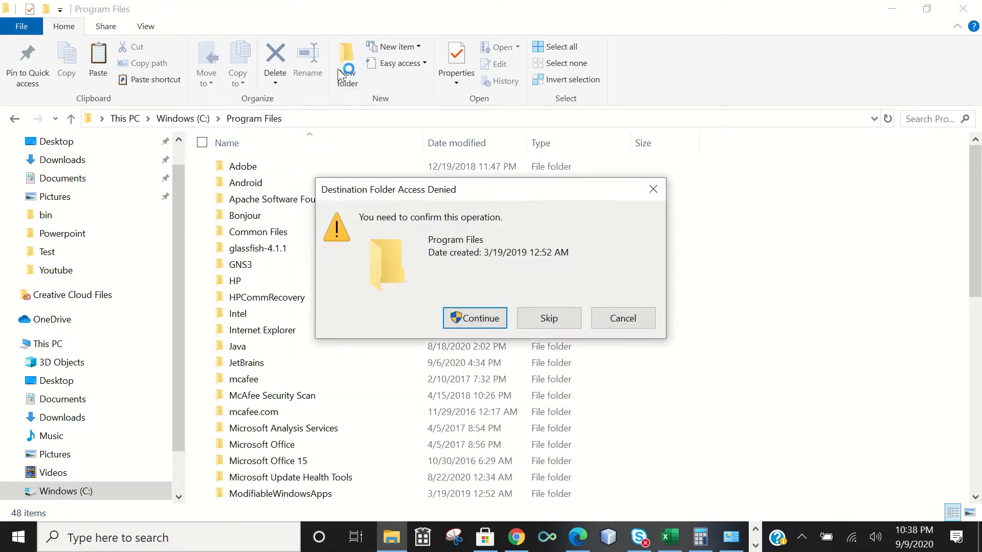
left_click(455, 323)
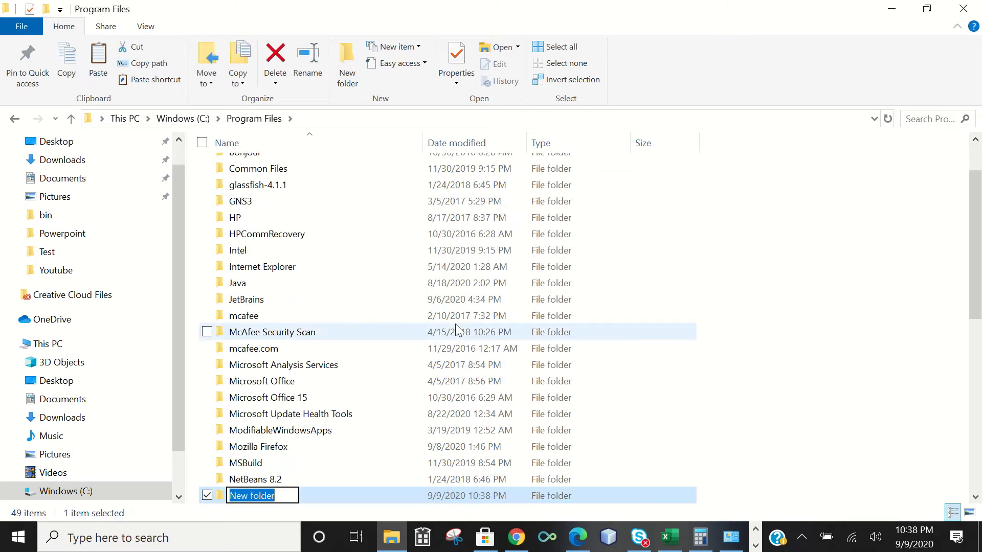
type("maven")
key("Escape")
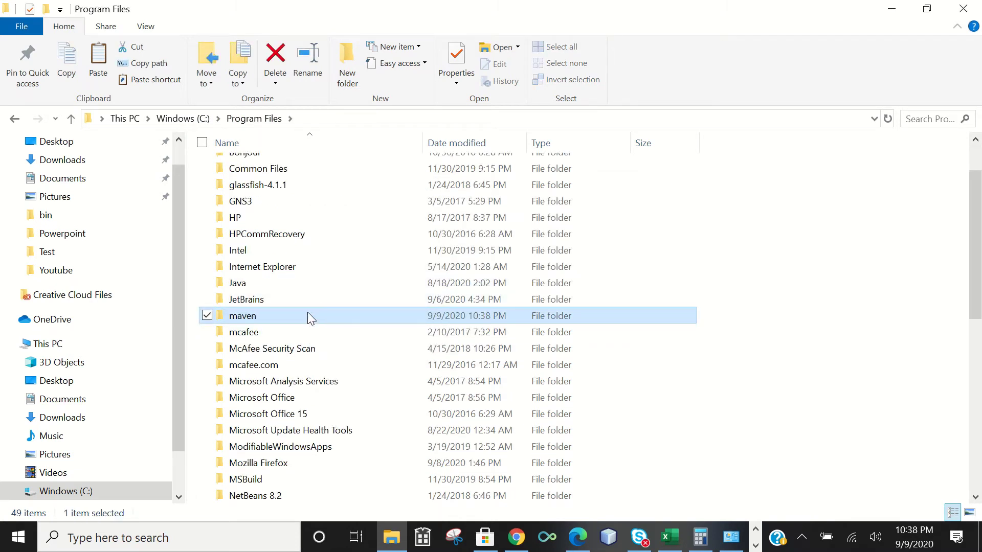
- Paste the copied Maven files into the maven folder, allowing administrator permission for all current items
double_click(310, 318)
key("ctrl+v")
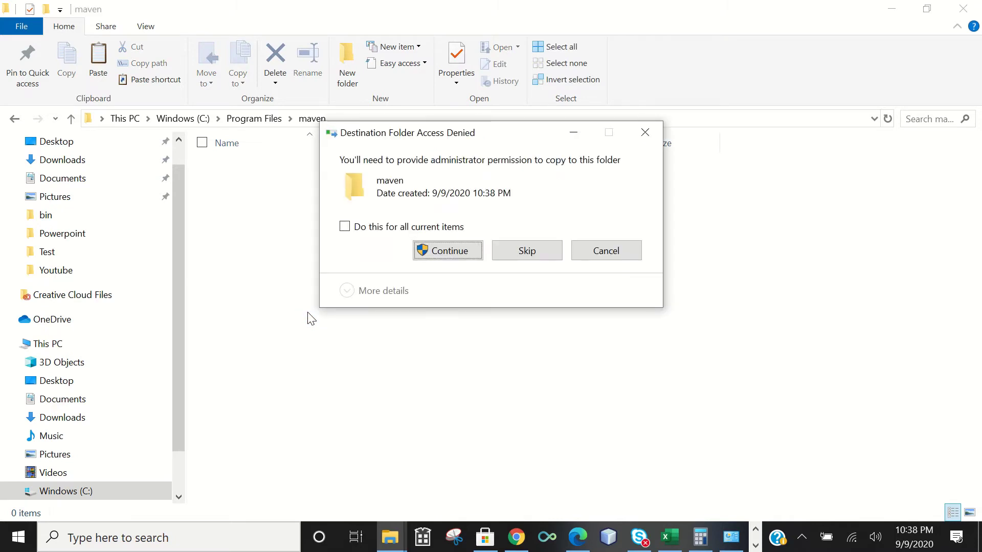
left_click(381, 228)
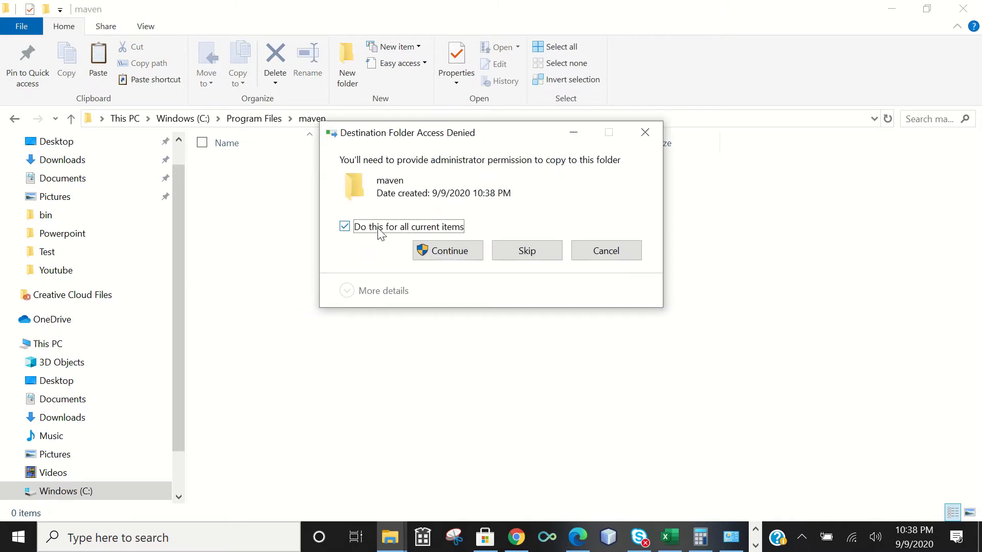
left_click(431, 251)
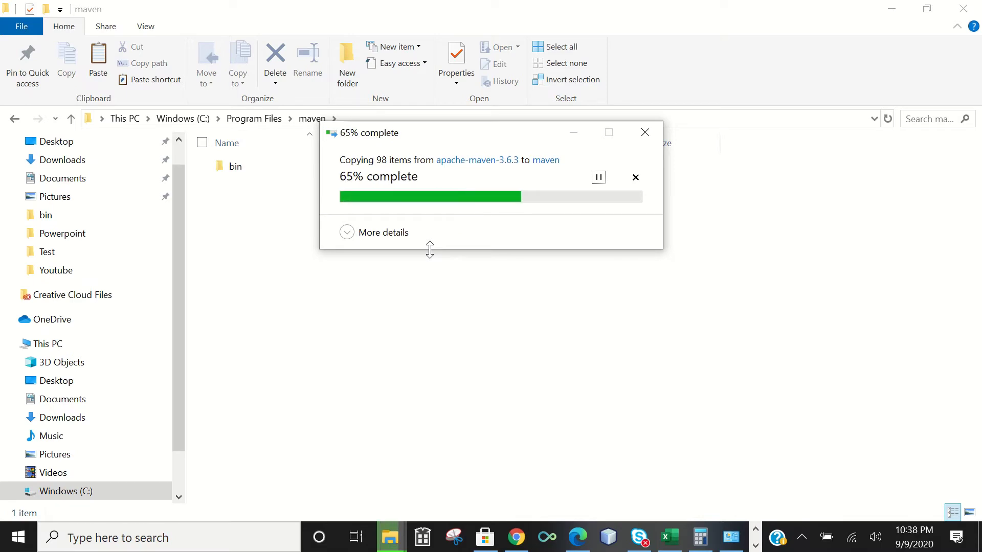
left_click(408, 370)
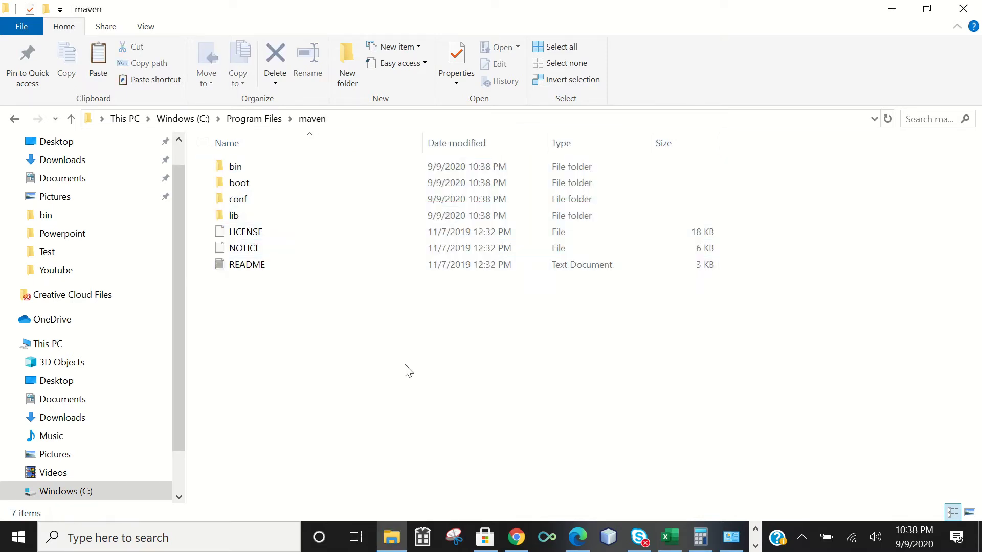
- Open the bin subfolder of the maven folder and copy its full path, C:\Program Files\maven\bin
left_click(364, 168)
double_click(367, 173)
left_click(394, 120)
key("ctrl+c")
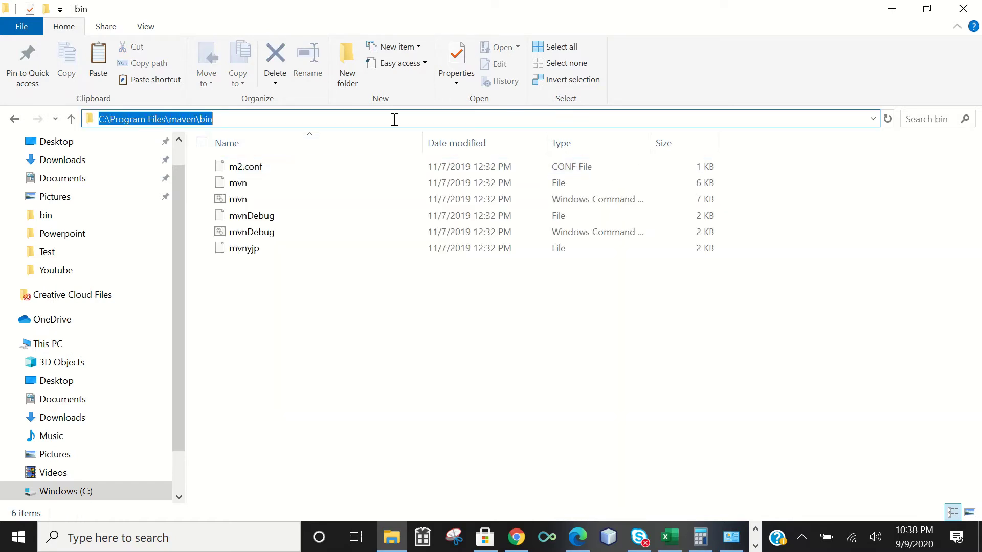
left_click(478, 313)
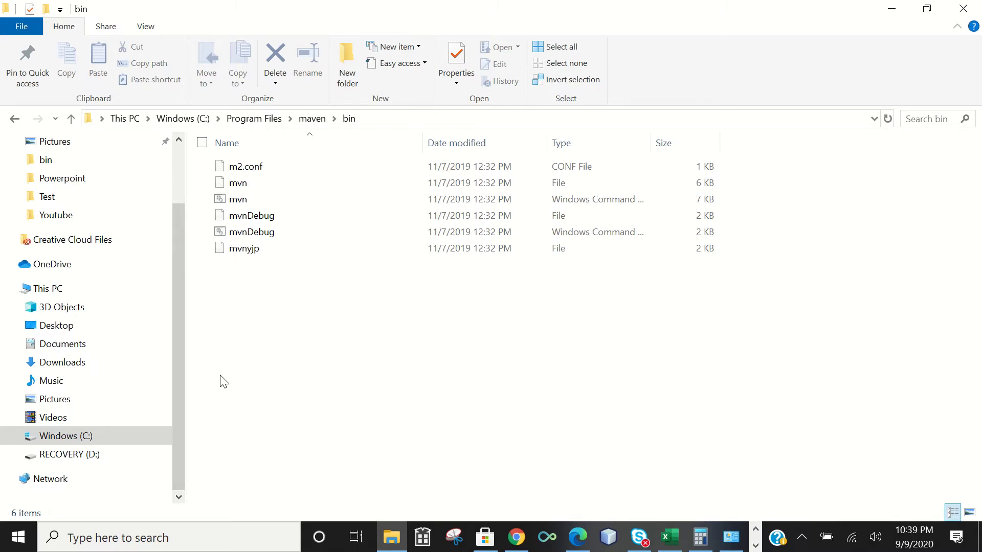
- Search Windows for the system environment variables settings and open the Environment Variables dialog
left_click(164, 544)
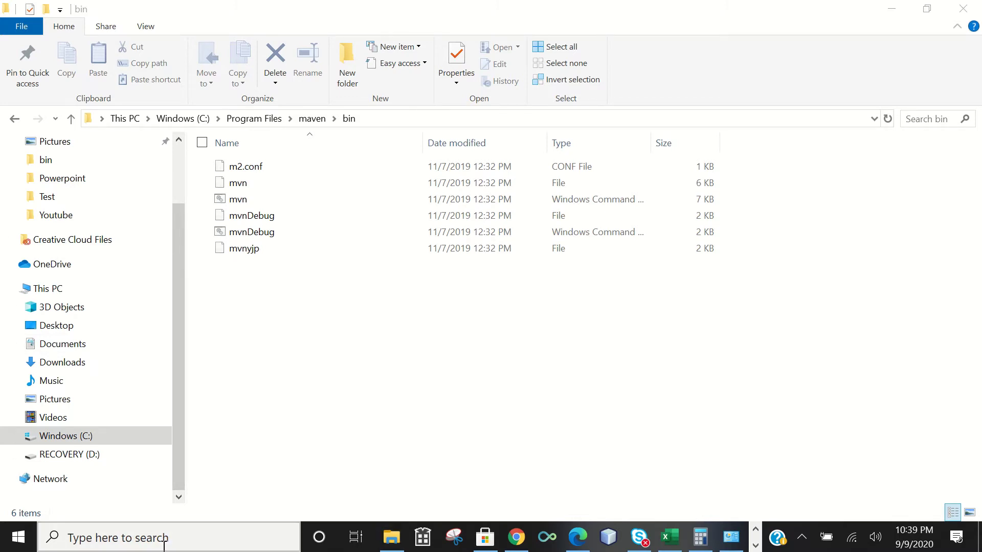
type("envi")
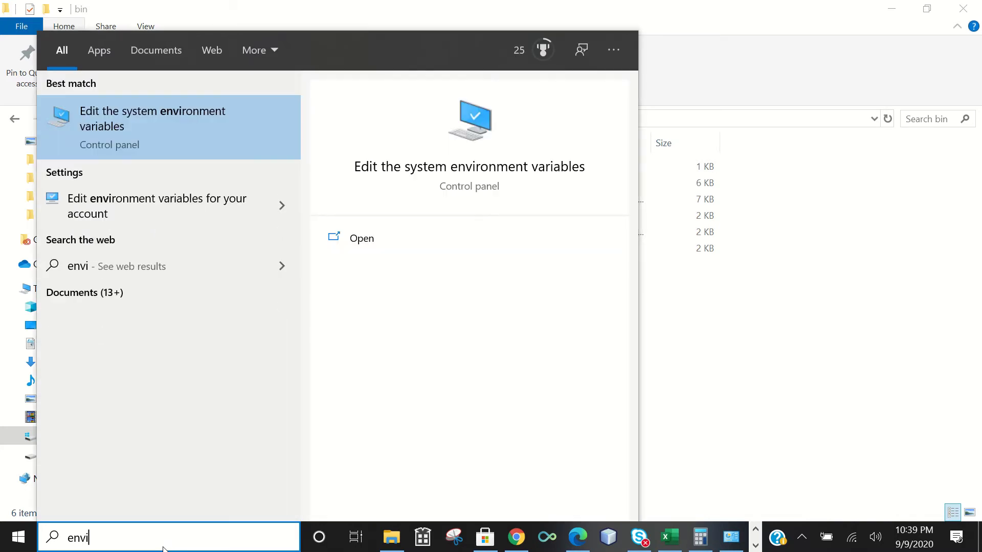
key("Return")
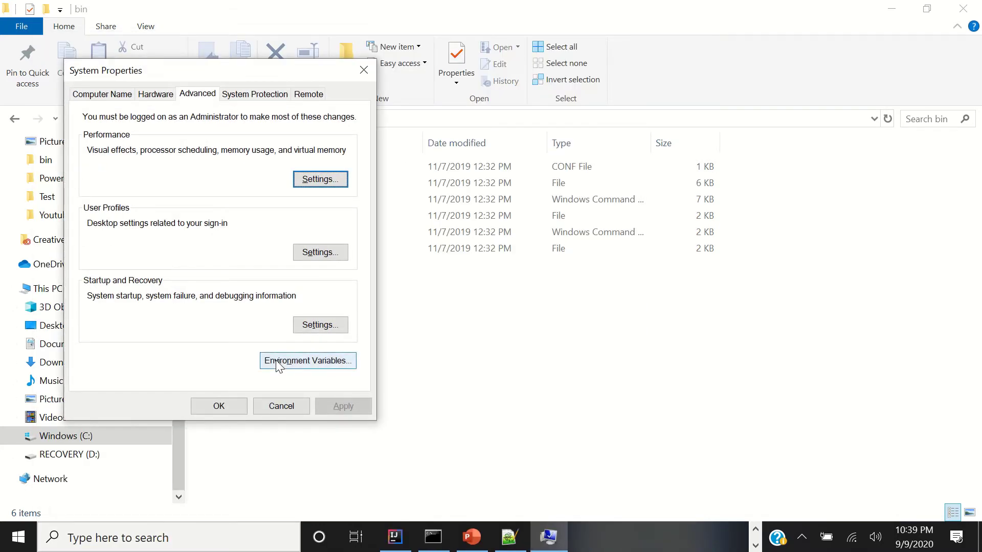
left_click(276, 361)
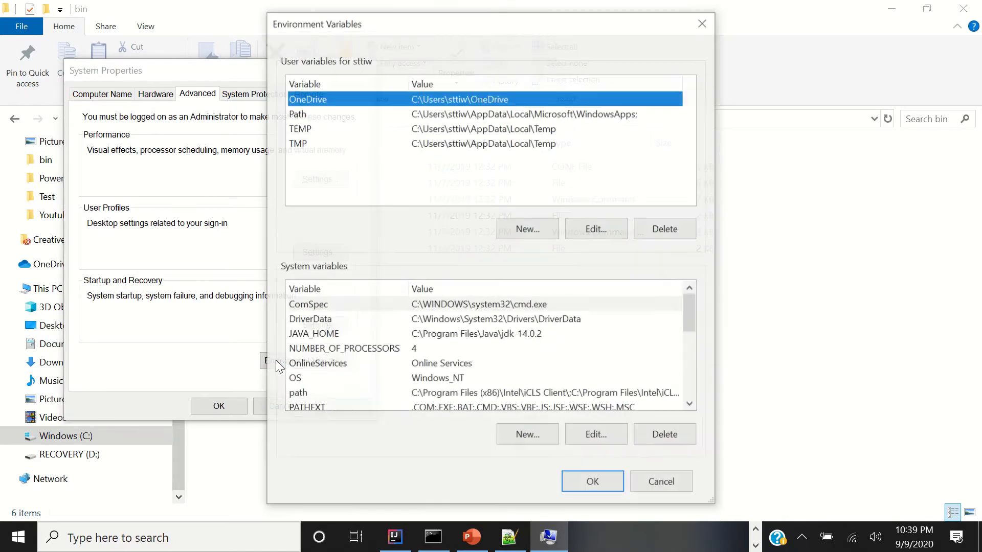
- Create a system variable named M2_HOME with the value C:\Program Files\maven, reusing the copied path without its bin part
left_click(396, 349)
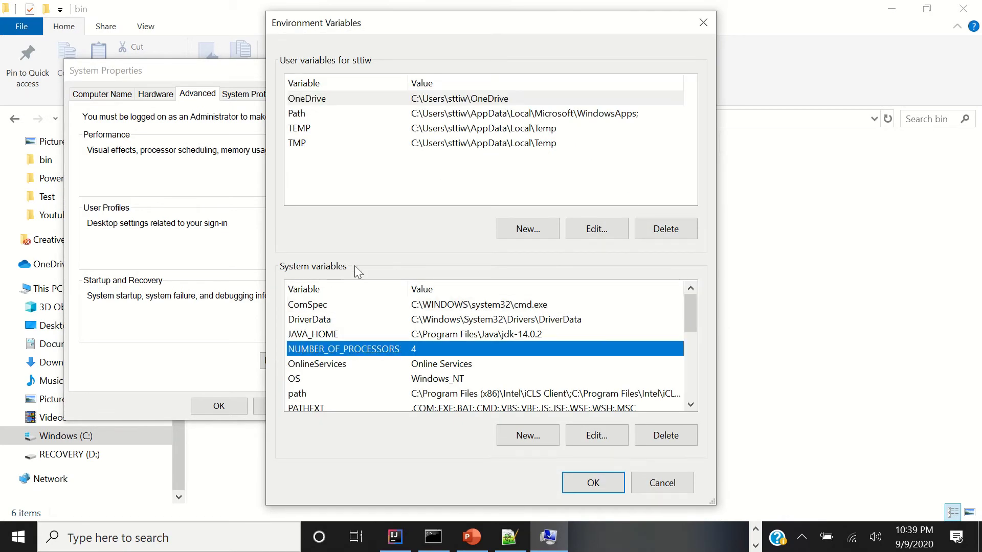
left_click(534, 447)
type("M")
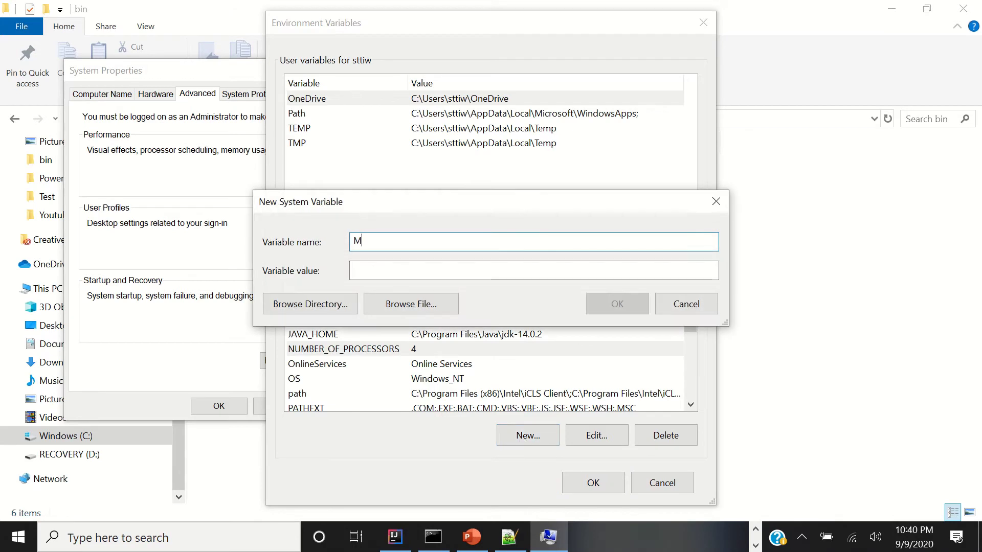
type("2_HOME")
key("Tab")
key("ctrl+v")
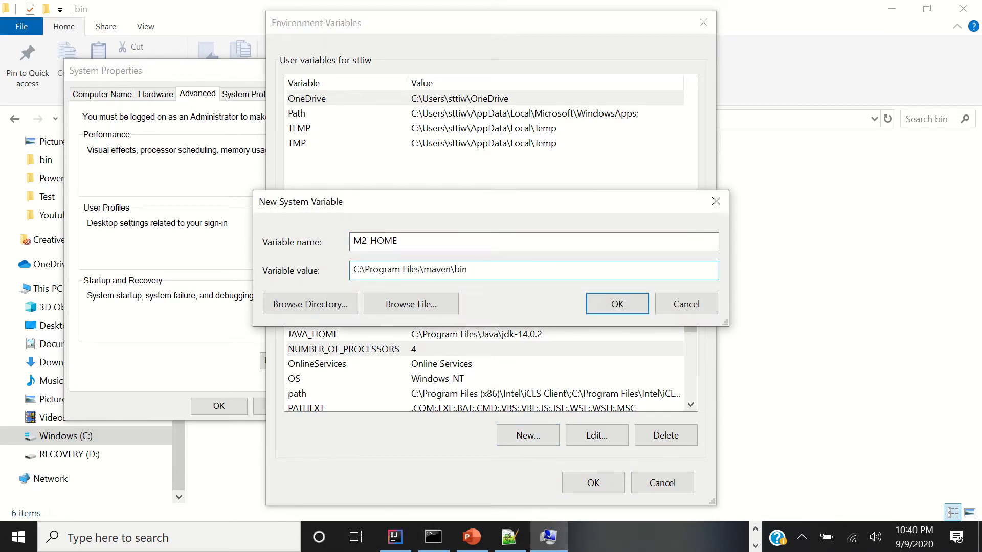
key("BackSpace")
key("BackSpace")
key("BackSpace")
key("BackSpace")
left_click(609, 308)
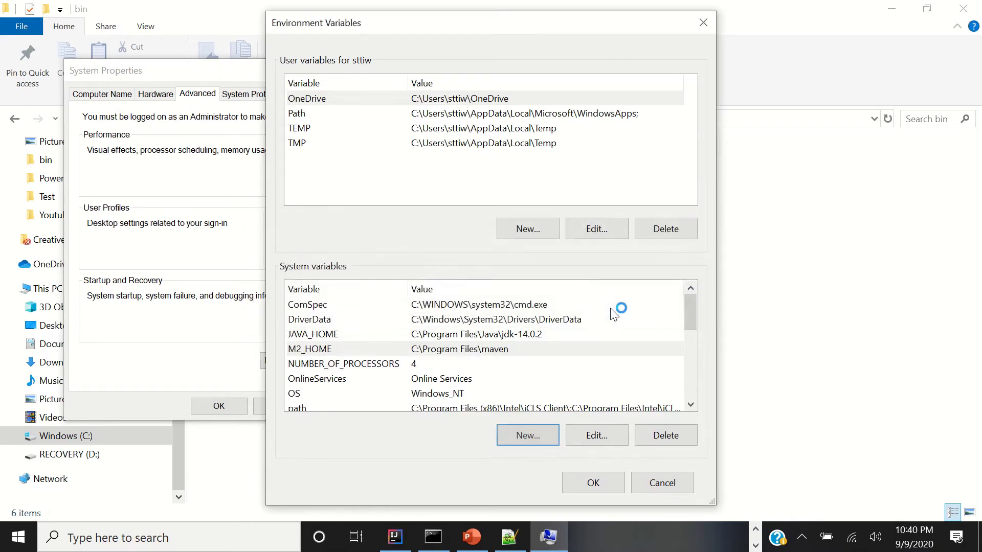
- Add a new entry %M2_HOME%\bin to the system path variable and accept the changes in all open settings dialogs
left_click(539, 336)
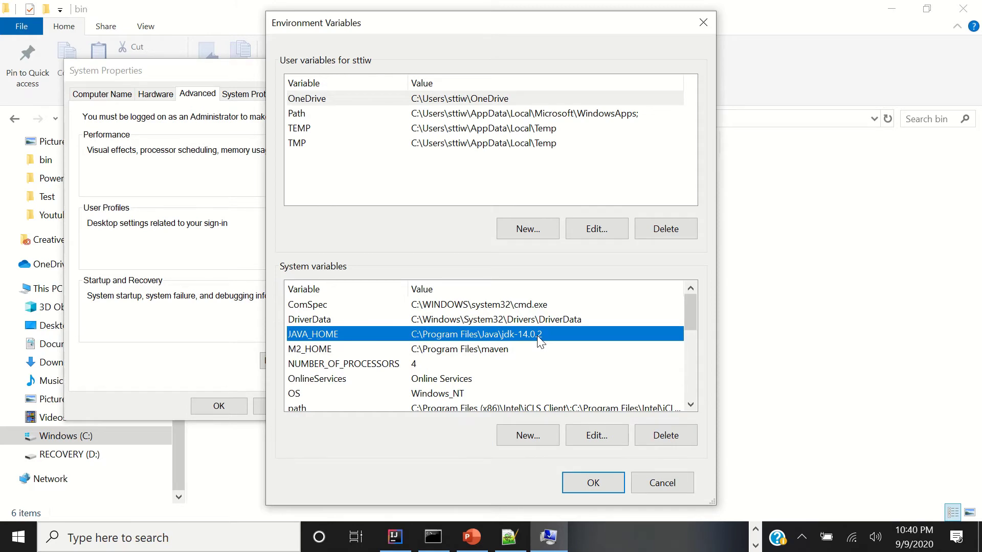
key("p")
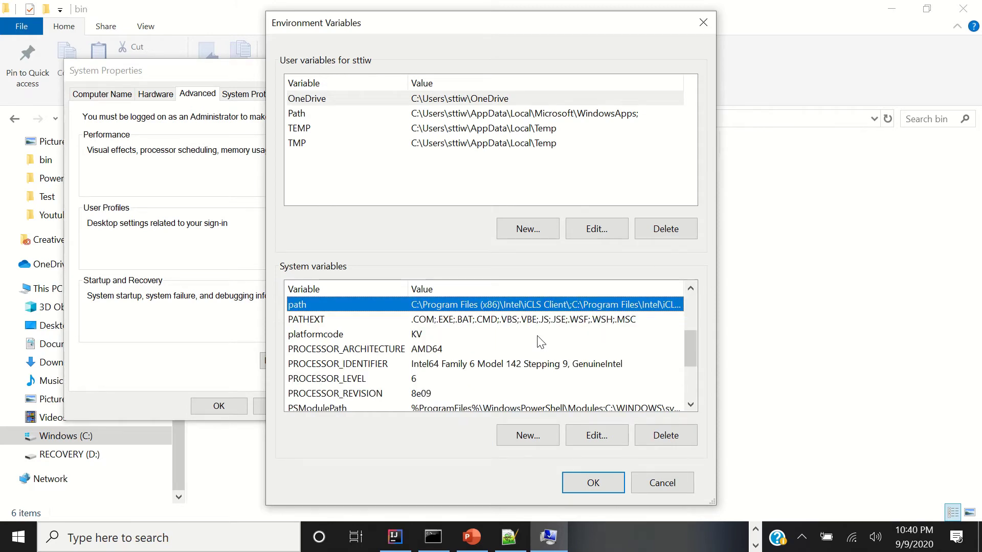
left_click(593, 437)
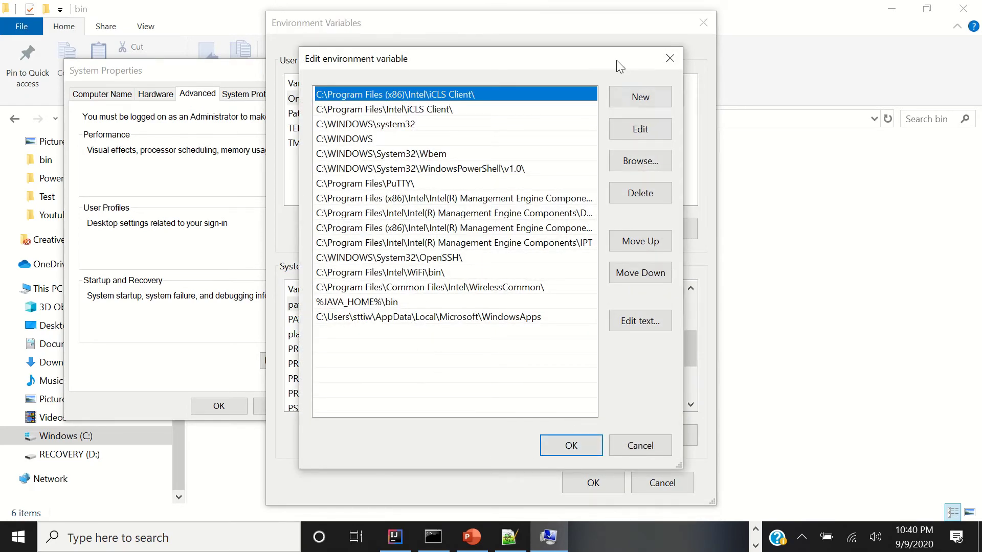
left_click(638, 96)
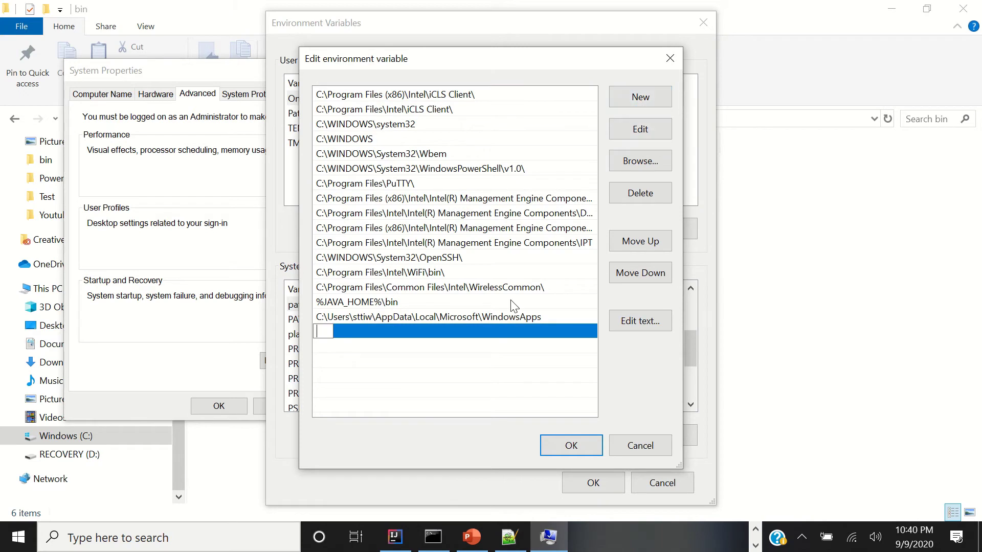
type("%M2_HOME")
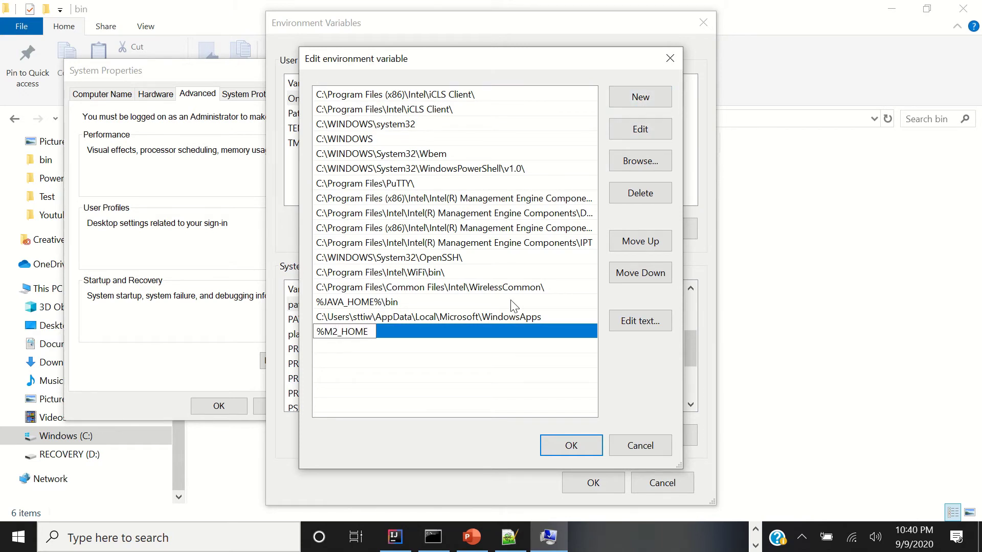
type("%\\bin")
left_click(566, 446)
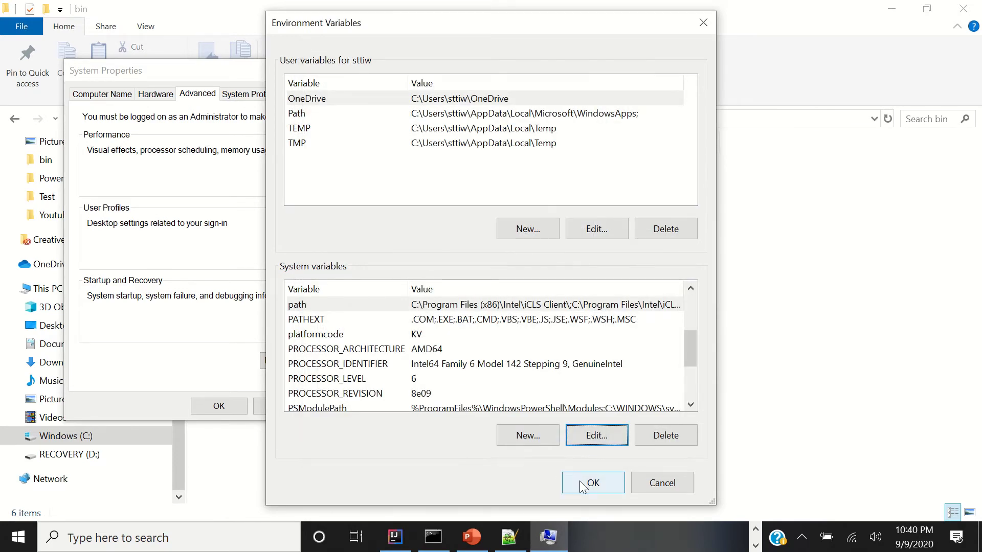
left_click(580, 482)
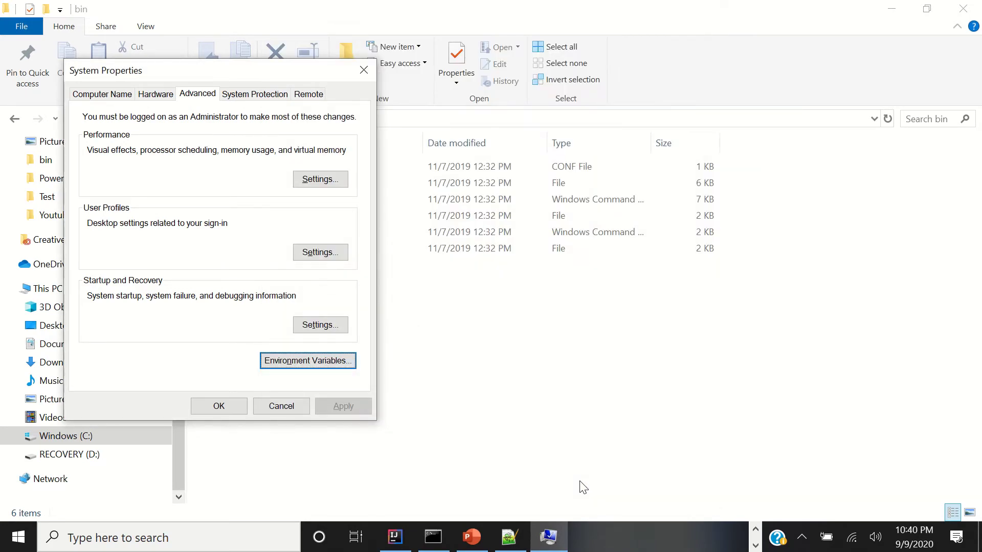
left_click(240, 408)
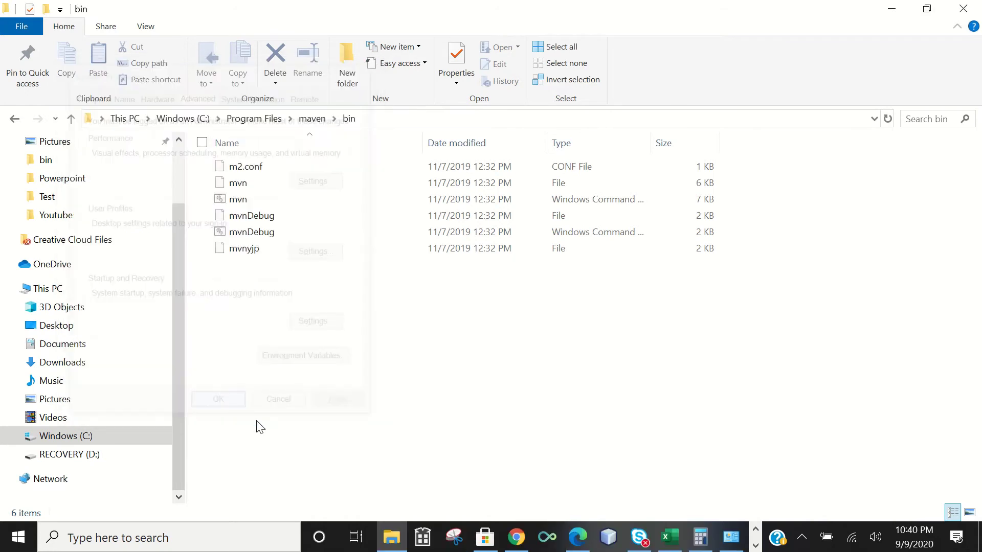
- Open a Command Prompt through the Run dialog (cmd) and check the Maven installation with mvn -version
key("super+r")
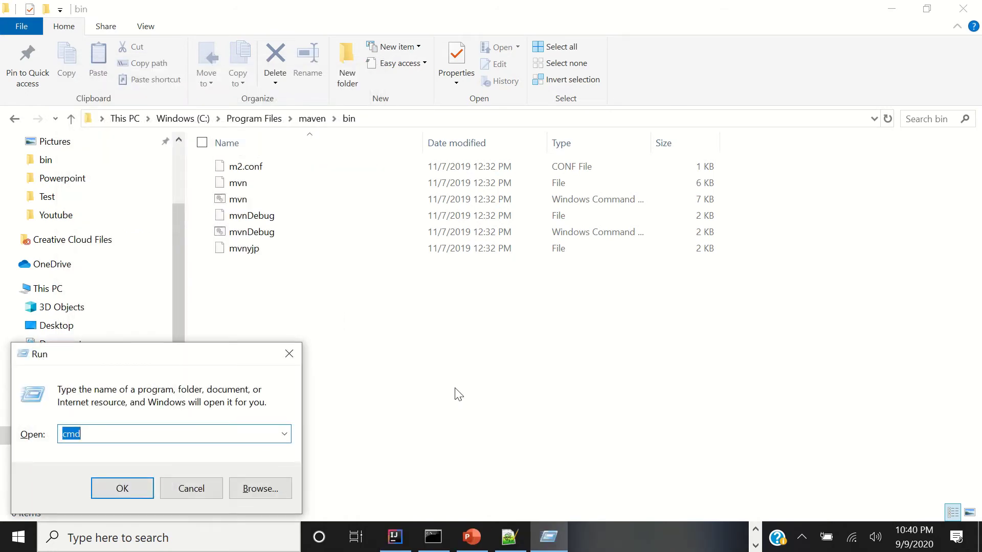
type("cmd")
key("Return")
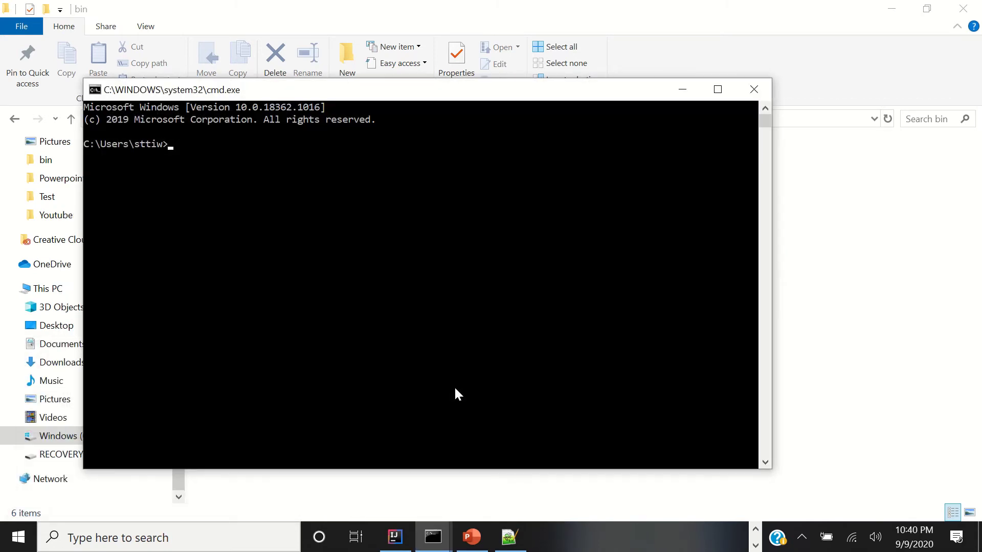
type("mvn -version")
key("Return")
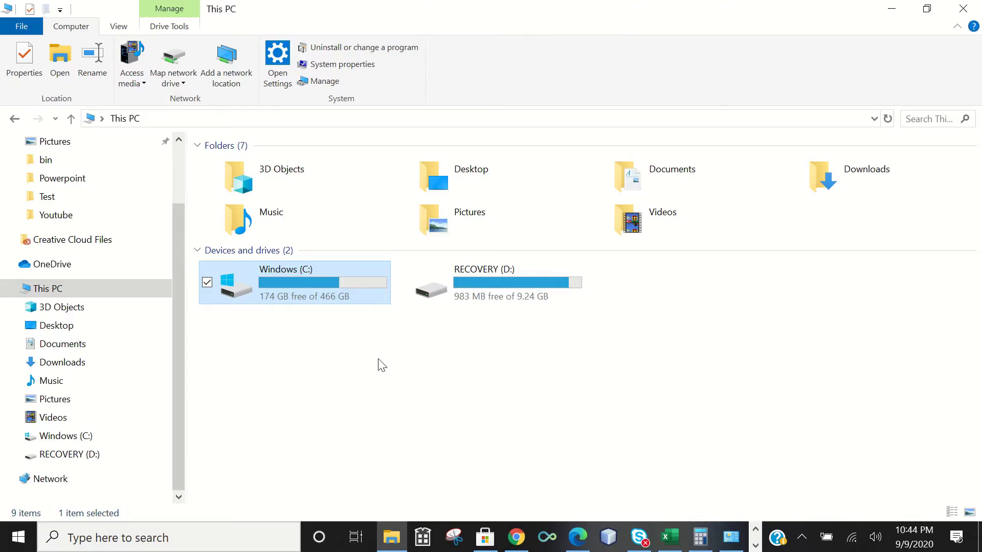
- Open the .m2\repository folder in the current user's profile folder under C:\Users and look through the dependency folders it holds
double_click(327, 295)
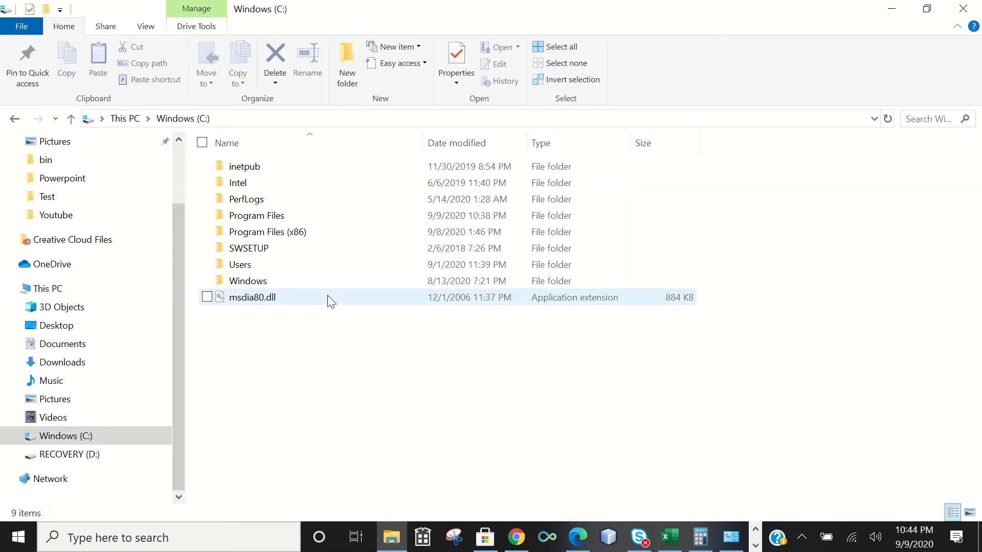
double_click(285, 271)
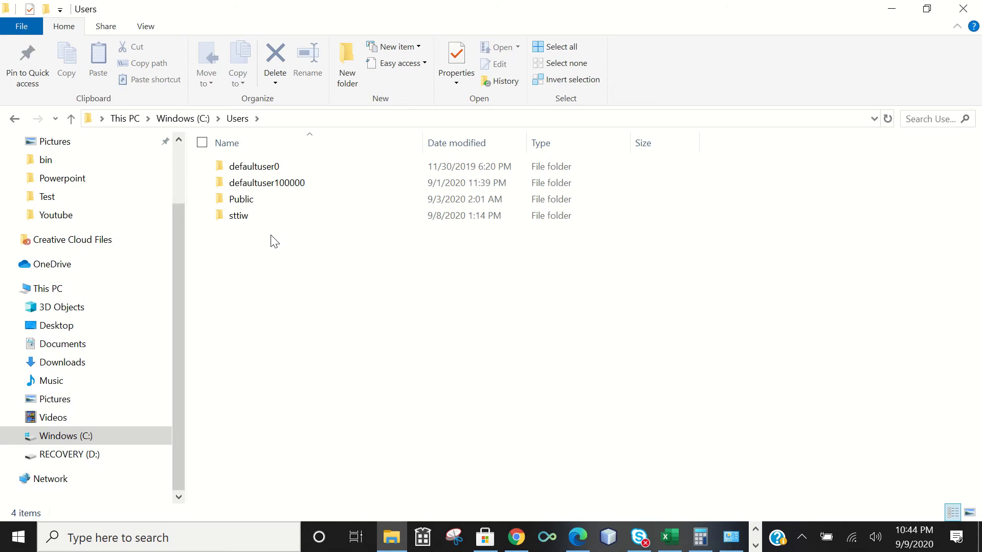
double_click(271, 220)
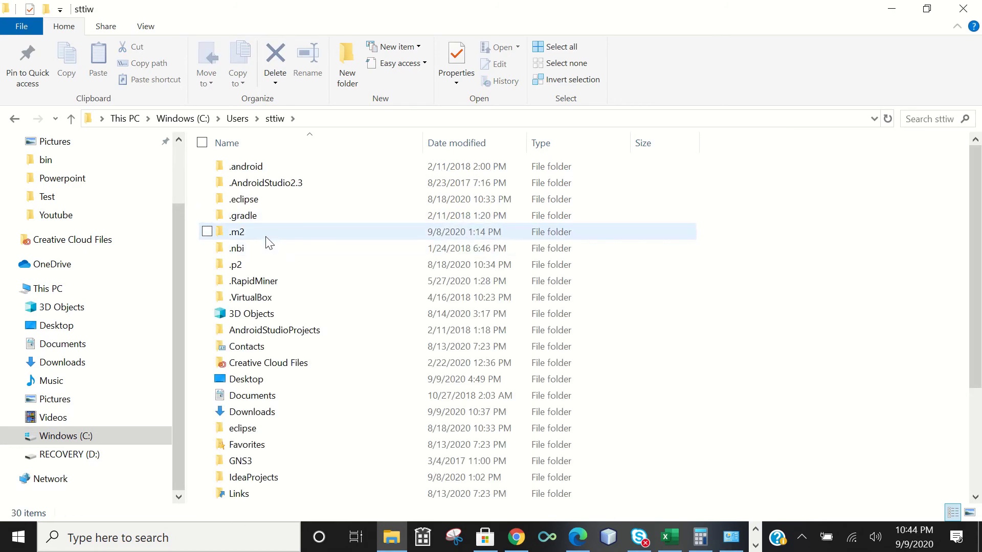
mouse_move(246, 245)
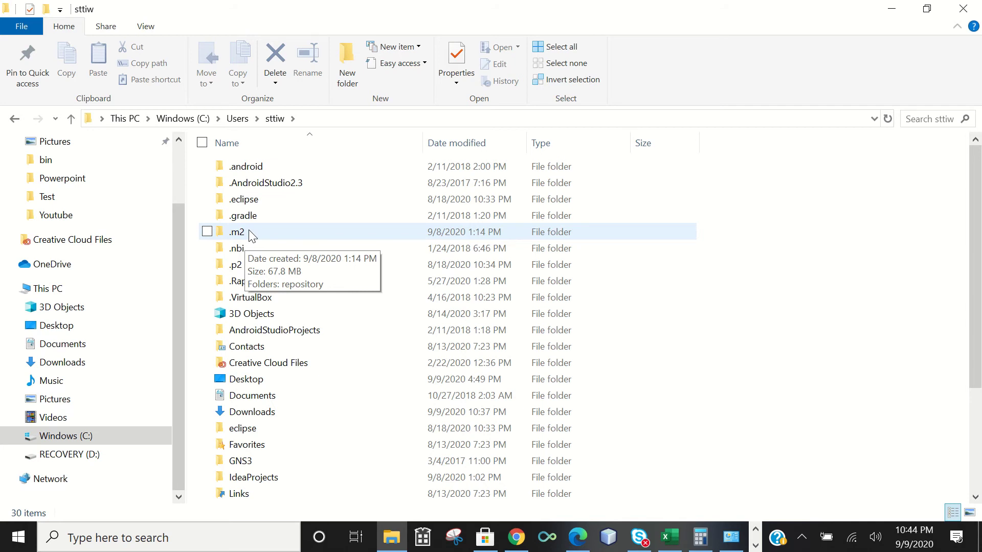
double_click(250, 232)
double_click(264, 174)
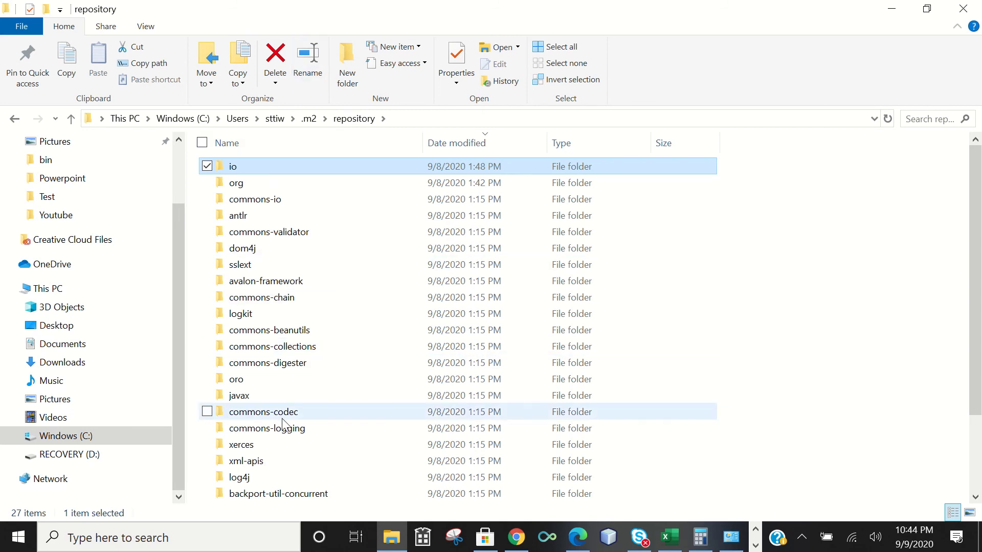
scroll(284, 424, "down", 2)
scroll(284, 424, "up", 2)
scroll(284, 425, "down", 1)
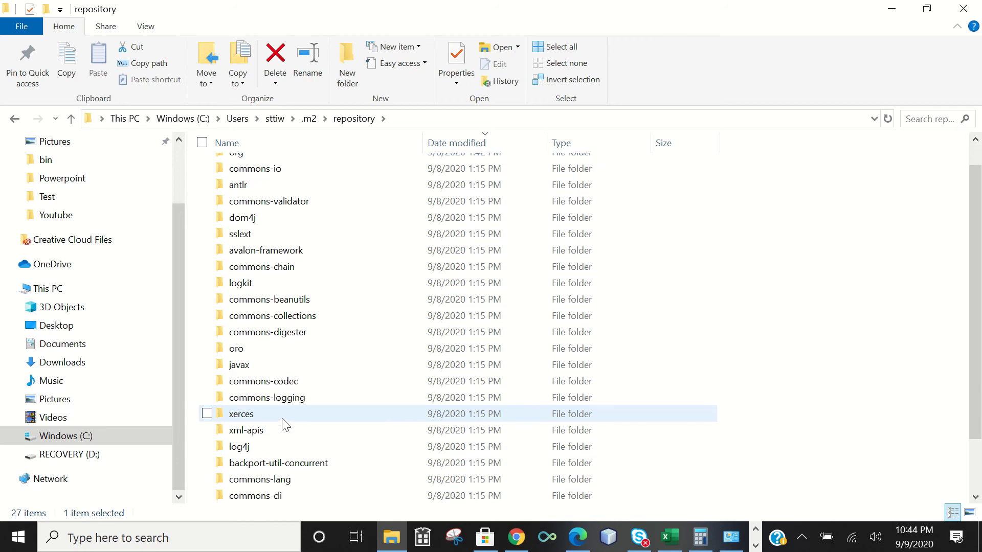
scroll(284, 424, "down", 1)
scroll(284, 425, "down", 1)
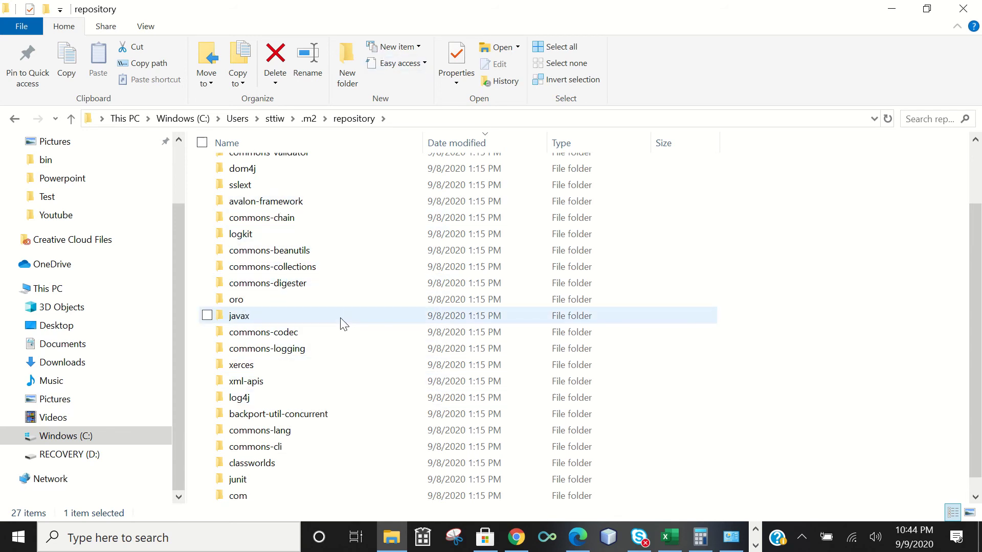
scroll(350, 237, "up", 2)
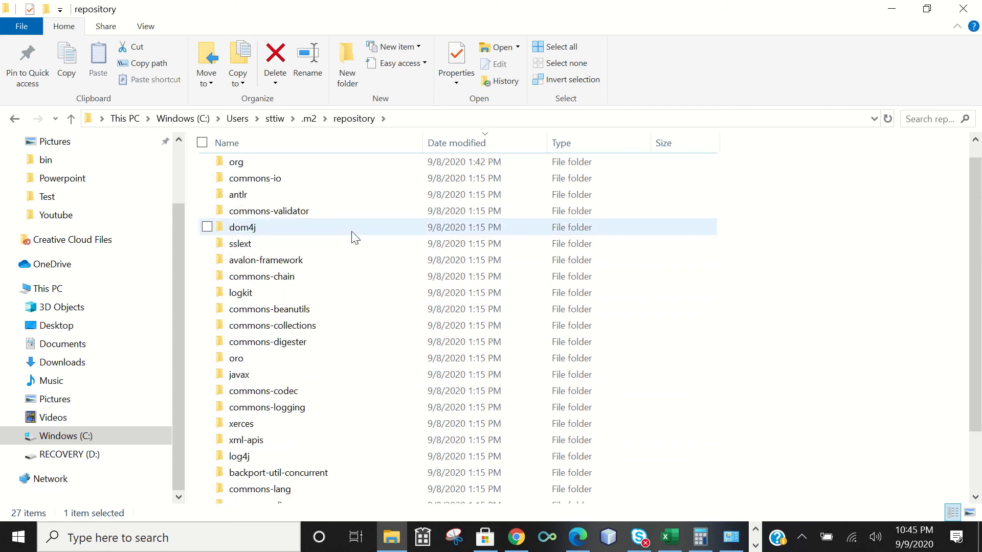